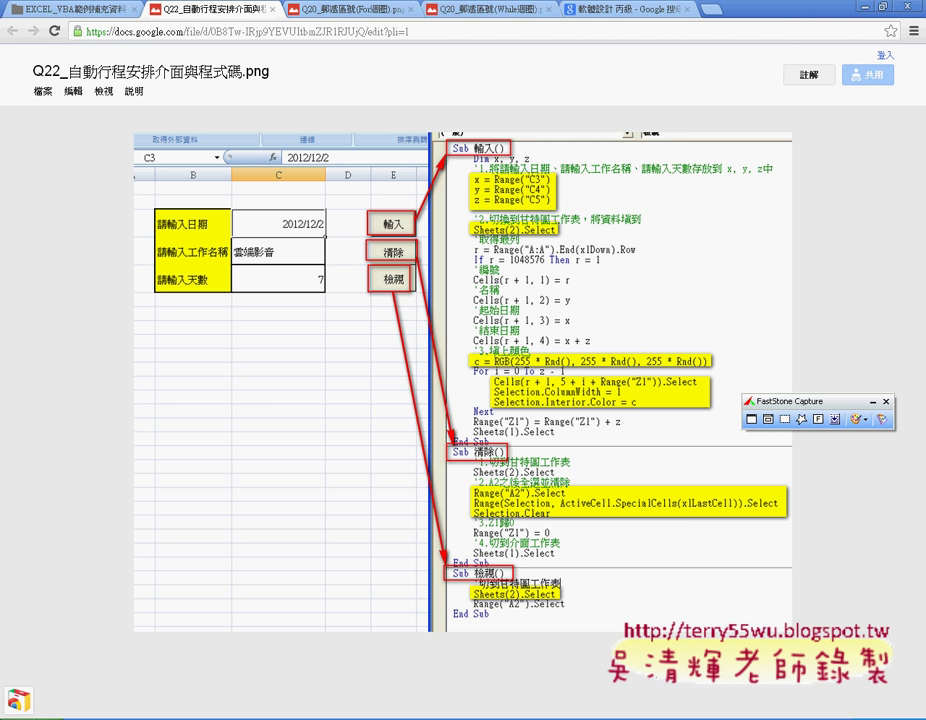
# Step: Switch to the 問題22.xlsm workbook, whose input sheet holds 2012/12/2 and 7 days
pyautogui.click(470, 715)
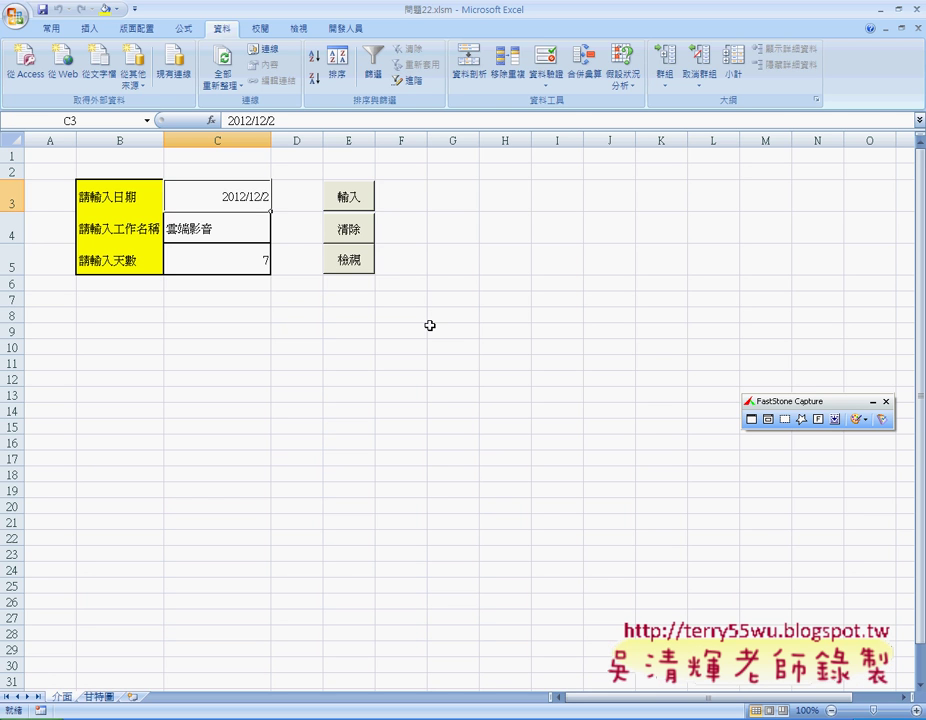
# Step: Open the 甘特圖 sheet and select Z1, which holds the day total 17
pyautogui.click(99, 696)
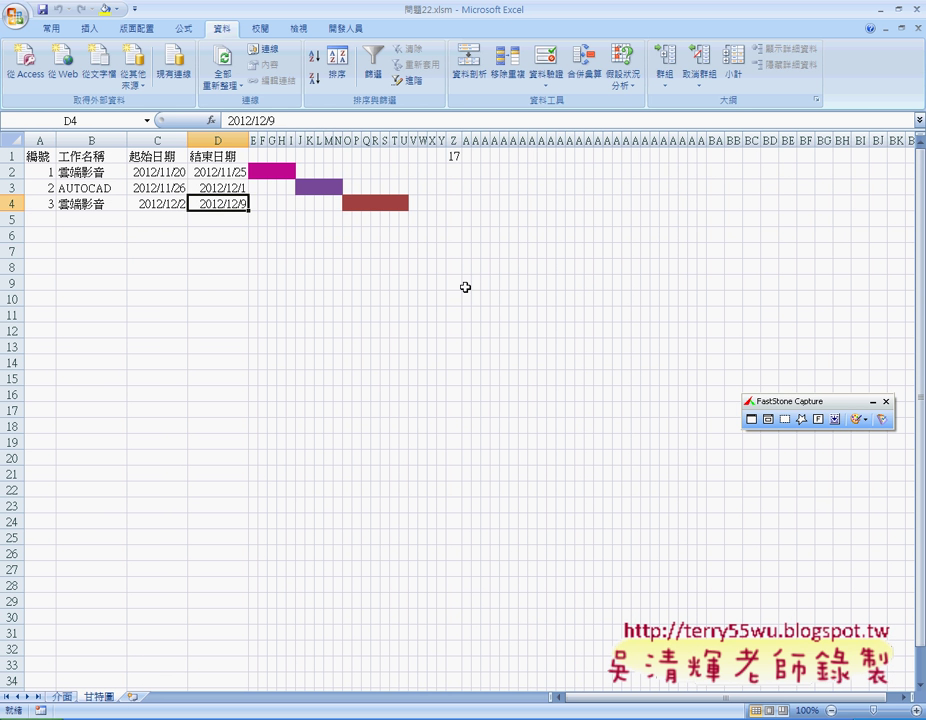
pyautogui.click(453, 157)
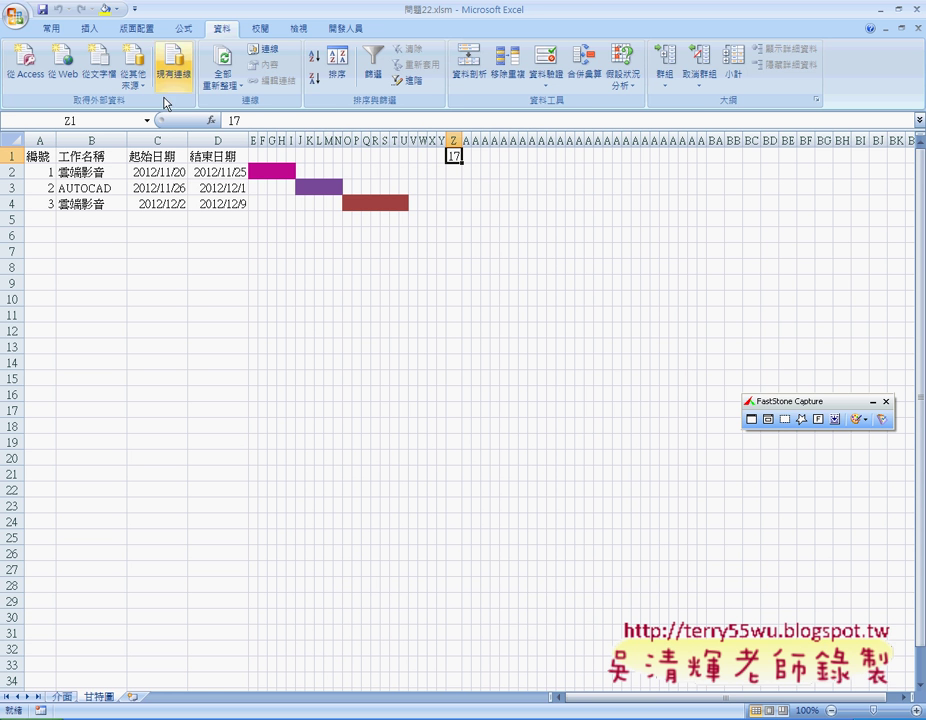
# Step: Give the 17 in Z1 a white font colour so the cell looks empty
pyautogui.click(46, 30)
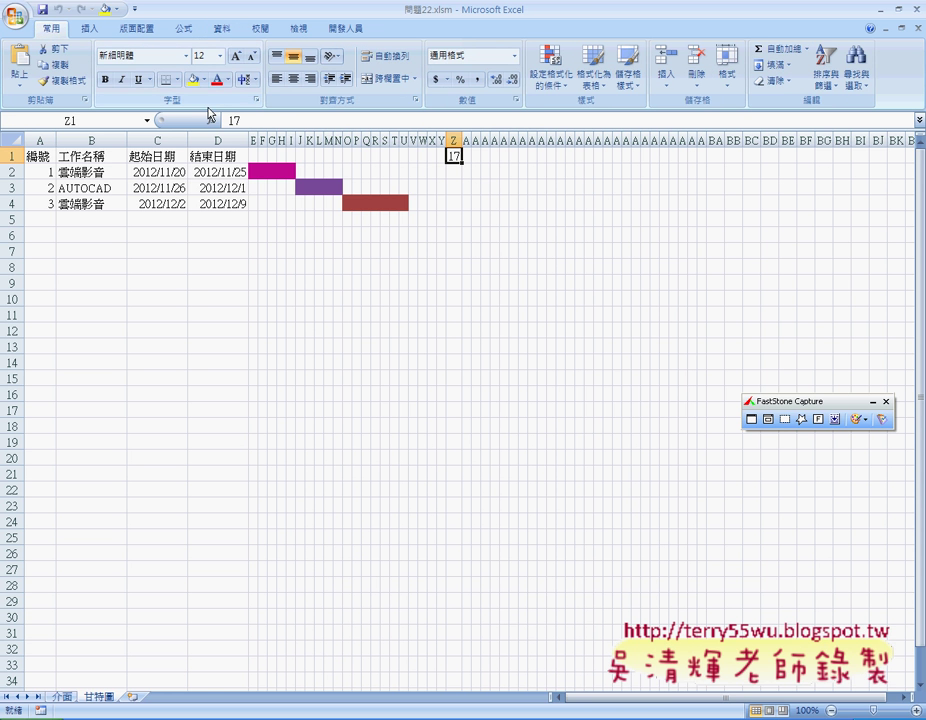
pyautogui.click(227, 80)
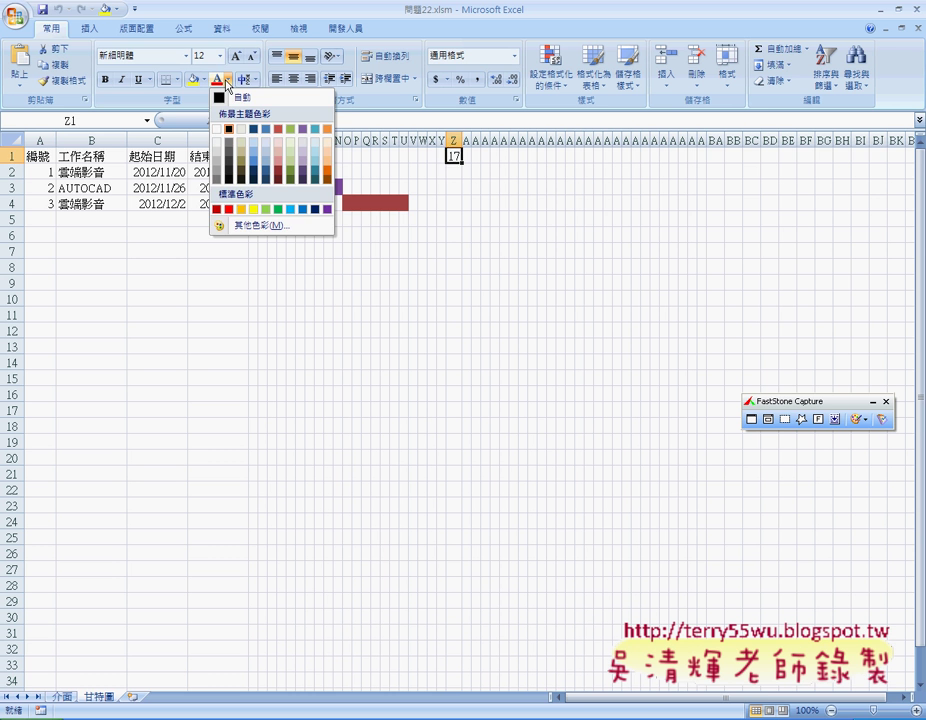
pyautogui.click(216, 140)
pyautogui.click(453, 282)
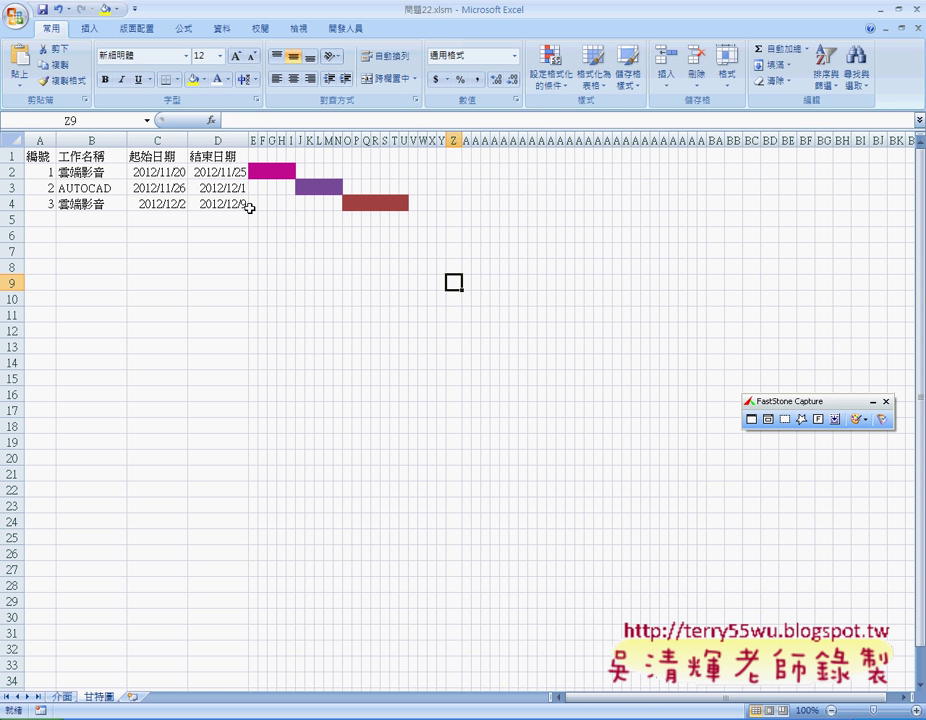
# Step: Check the last end date 2012/12/9 in D4, then return to the 介面 sheet
pyautogui.click(236, 157)
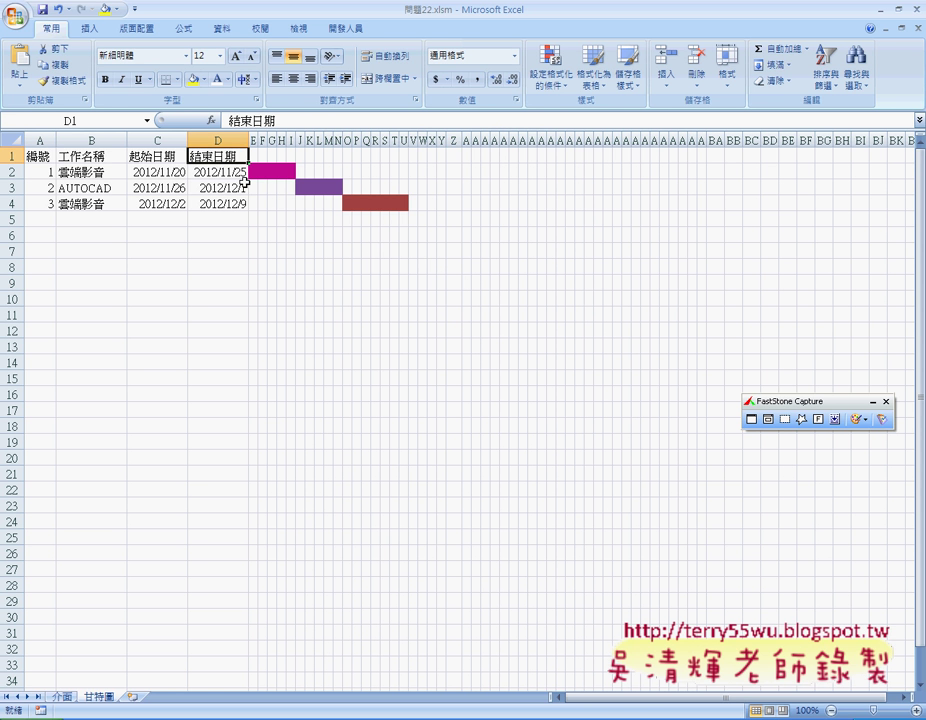
pyautogui.hotkey('ctrl', 'Down')
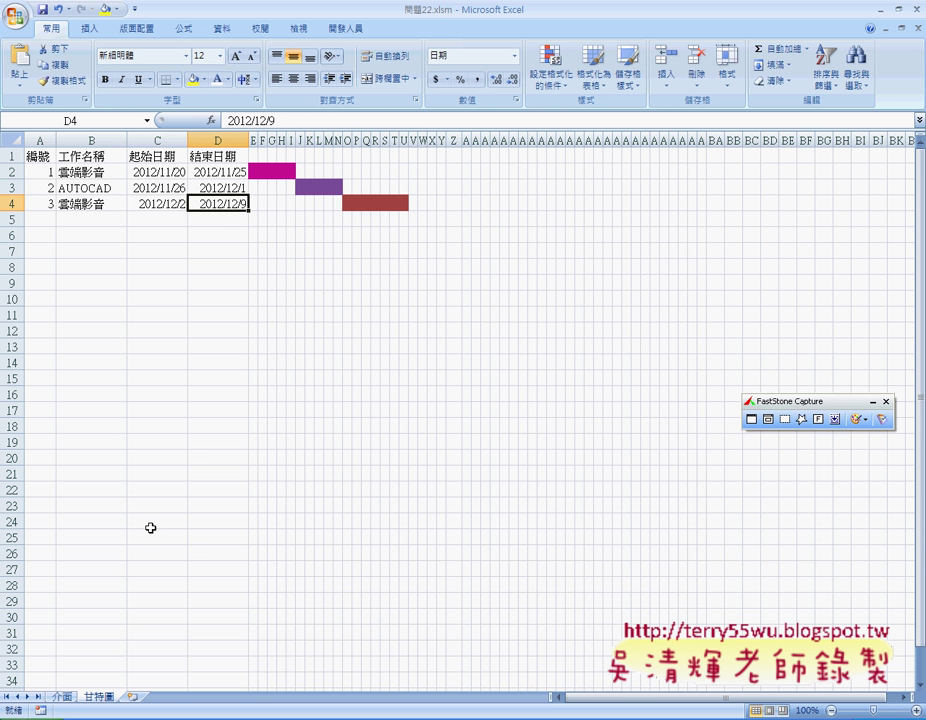
pyautogui.click(64, 697)
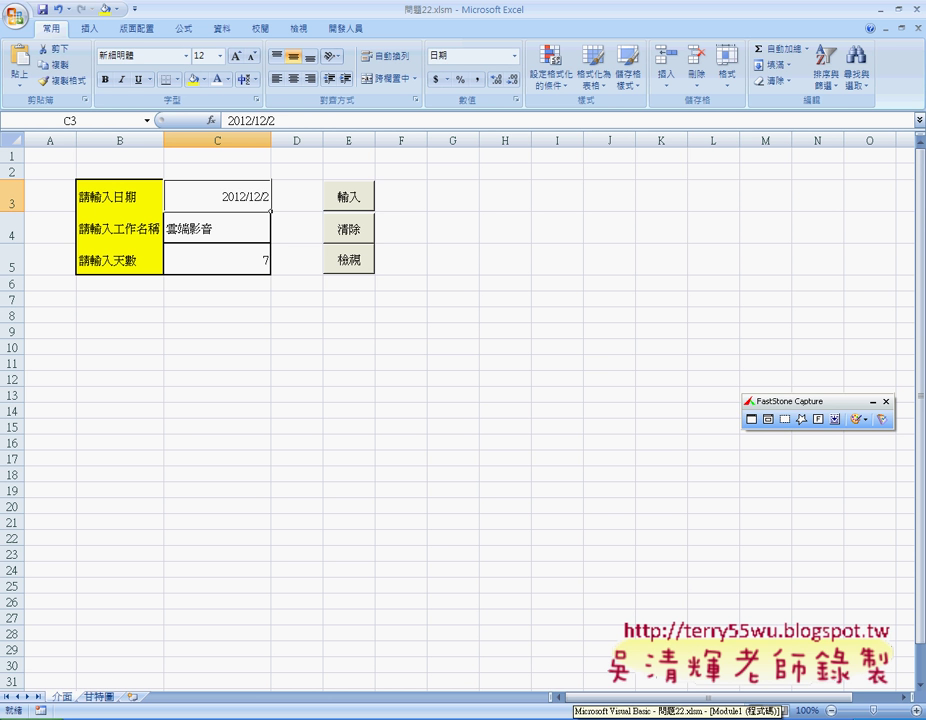
# Step: In Module1's 輸入 macro, add blank lines after the Range("Z1") update and start typing A
pyautogui.click(620, 705)
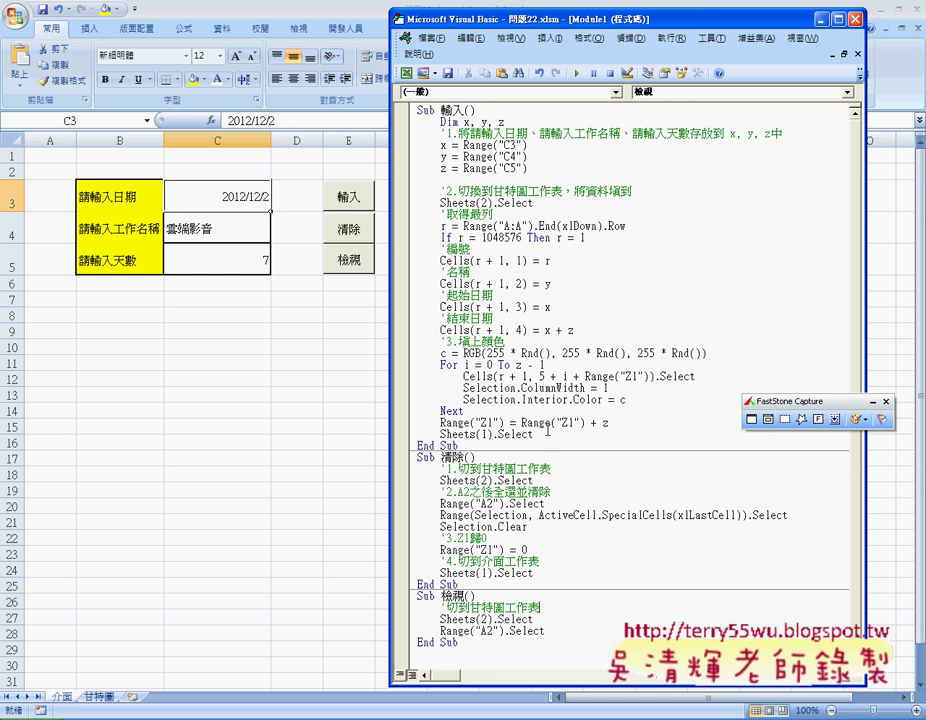
pyautogui.click(622, 424)
pyautogui.press('Return')
pyautogui.press('Return')
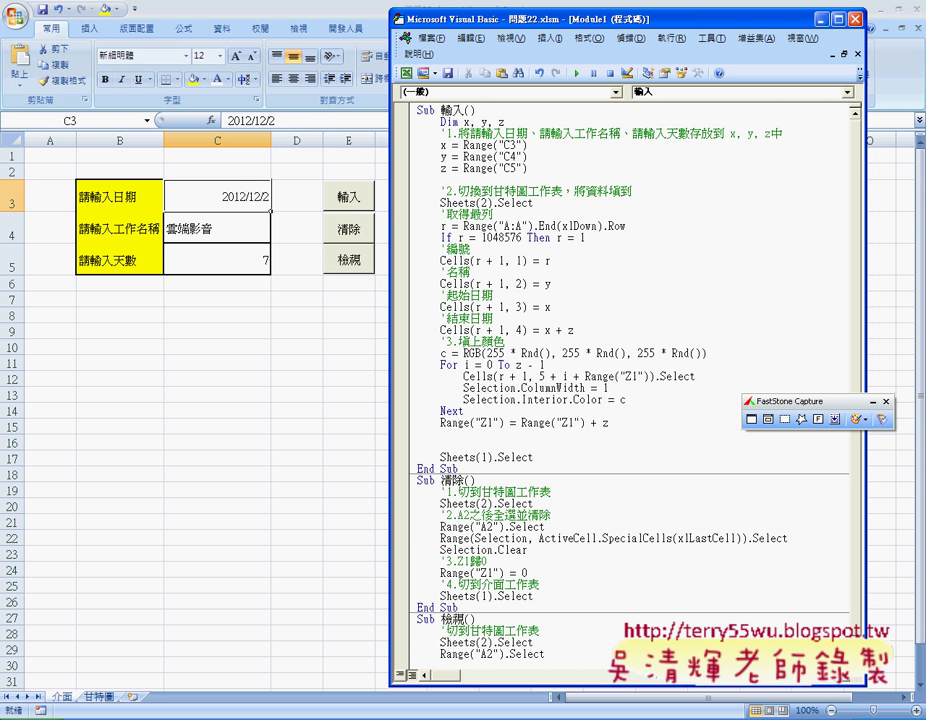
pyautogui.press('Return')
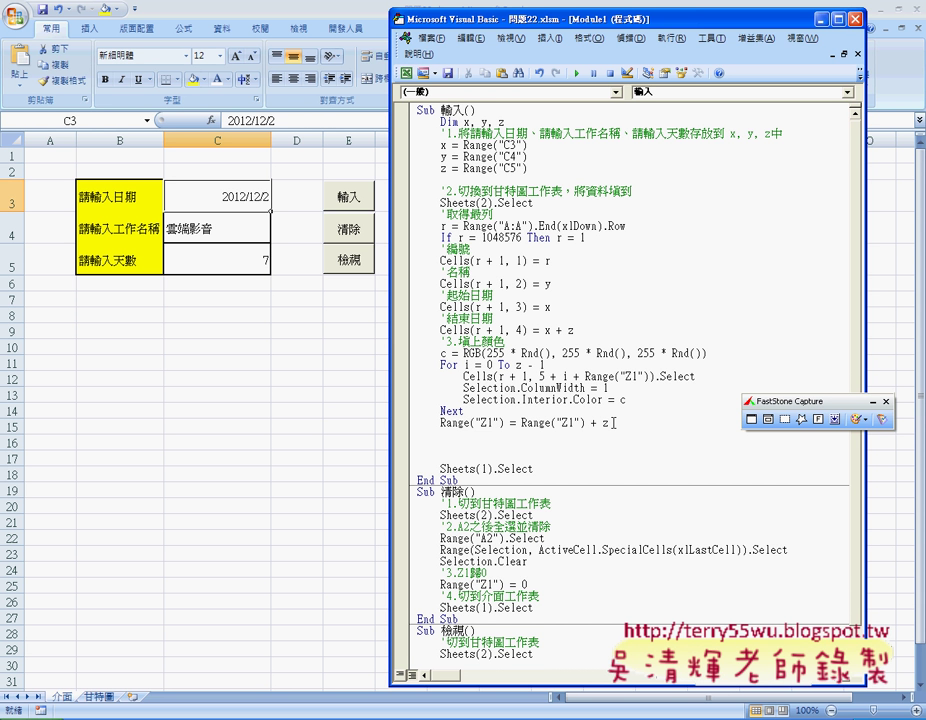
pyautogui.doubleClick(443, 226)
pyautogui.click(457, 440)
pyautogui.write('A')
pyautogui.write('-')
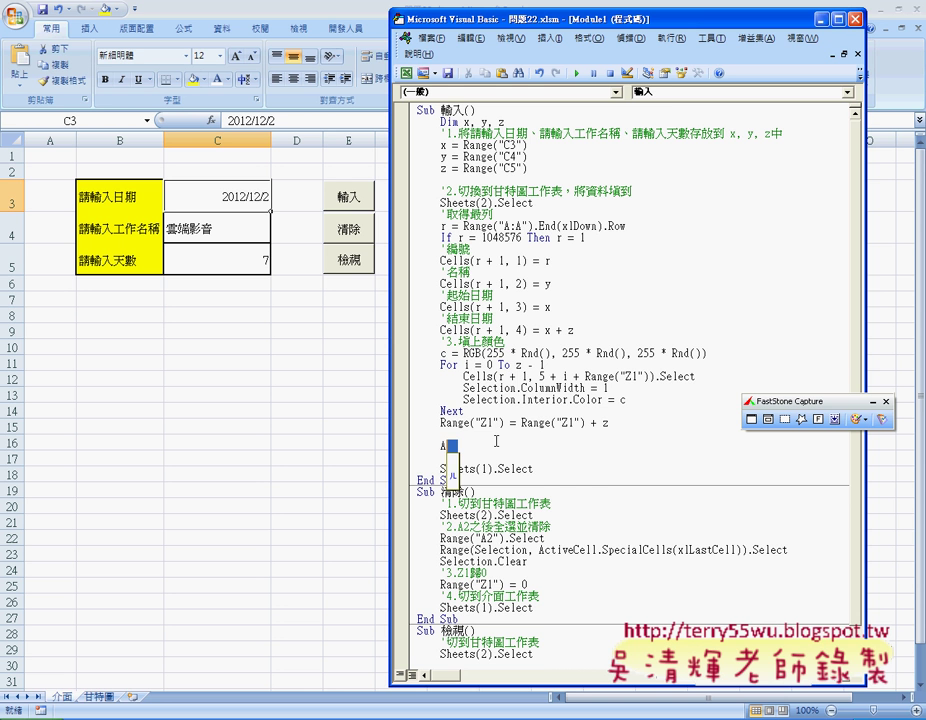
# Step: Complete the statement A = Cells(r + 1, 4) to store the last task's end date
pyautogui.press('Return')
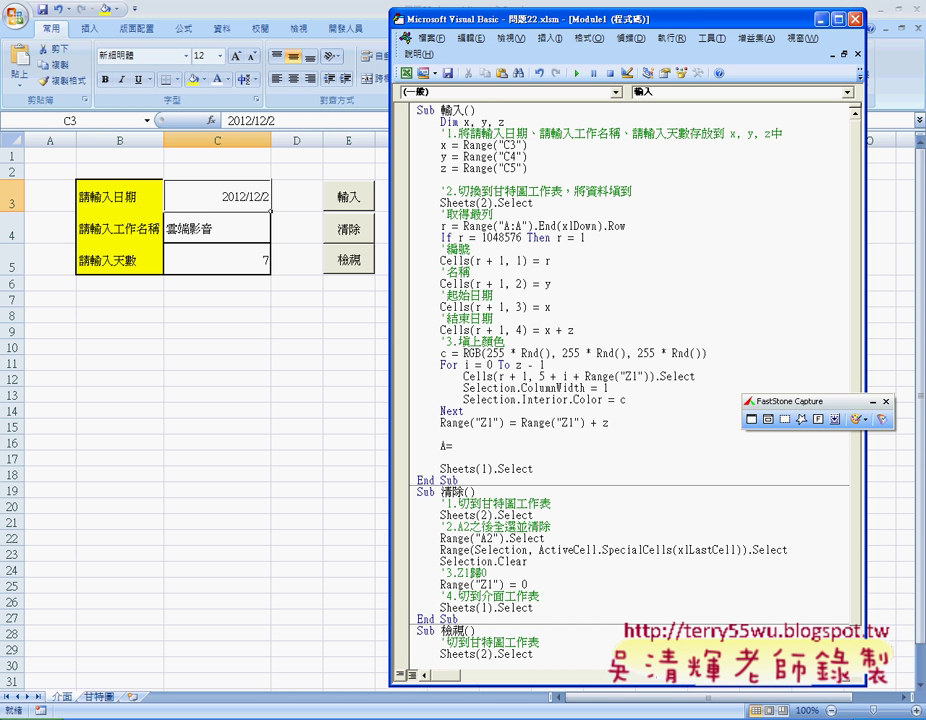
pyautogui.write('cell')
pyautogui.write('s(')
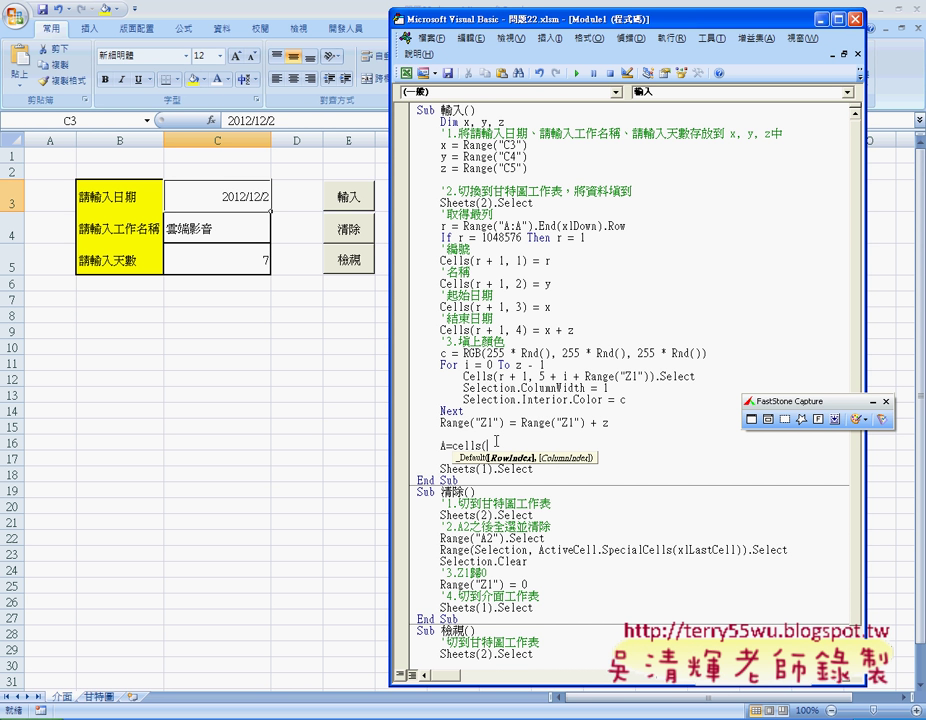
pyautogui.write('r')
pyautogui.write('+1')
pyautogui.write(',')
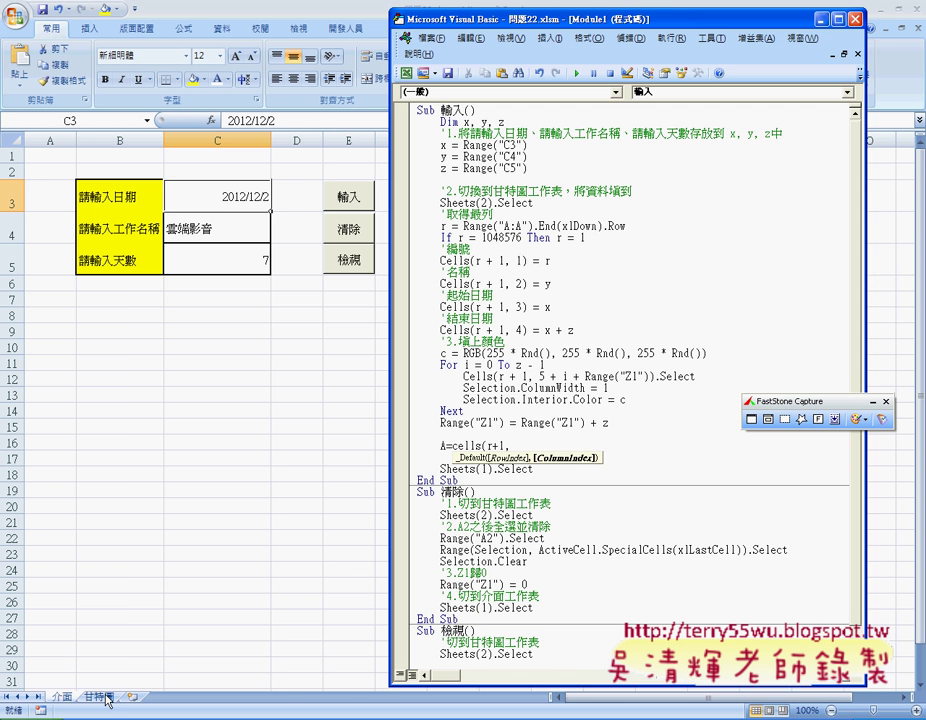
pyautogui.click(100, 696)
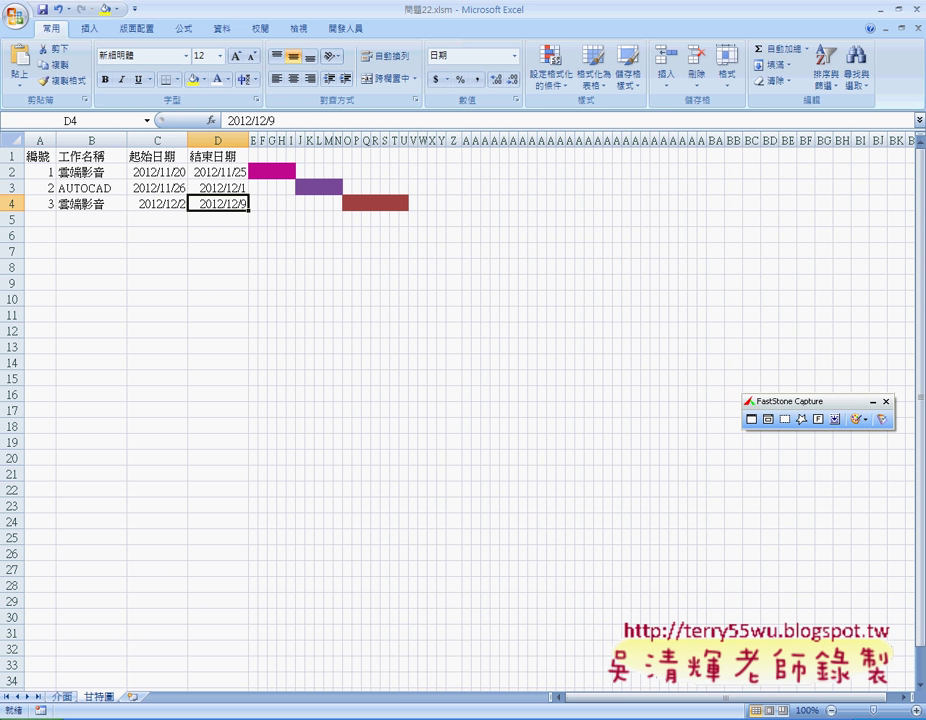
pyautogui.hotkey('alt', 'F11')
pyautogui.write('4')
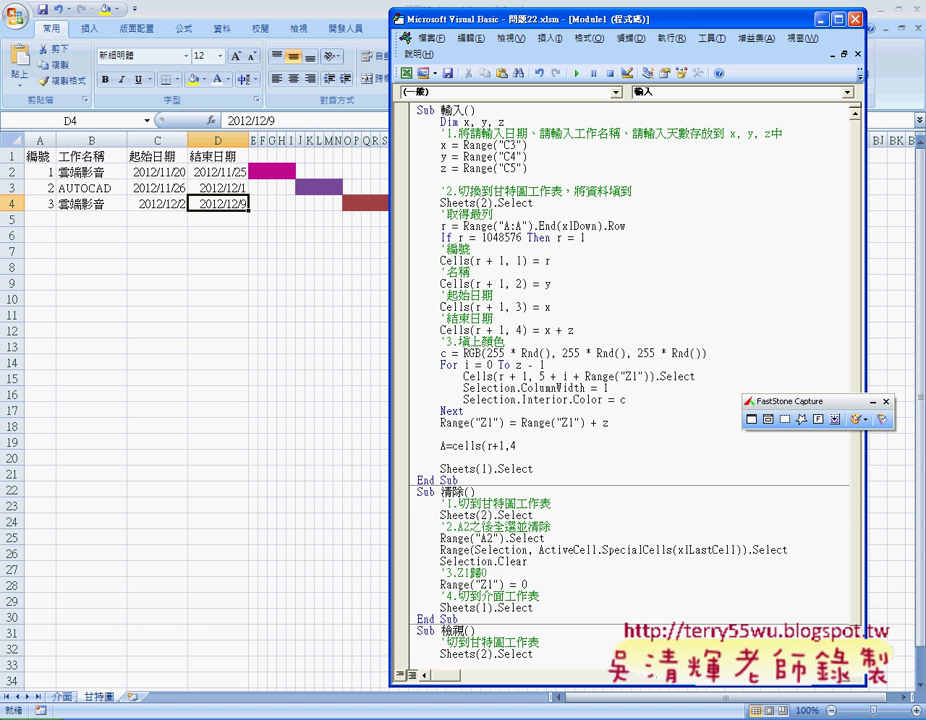
pyautogui.press('Down')
# Step: Tidy the blank lines around the new statement and return to Excel's 介面 sheet
pyautogui.doubleClick(444, 446)
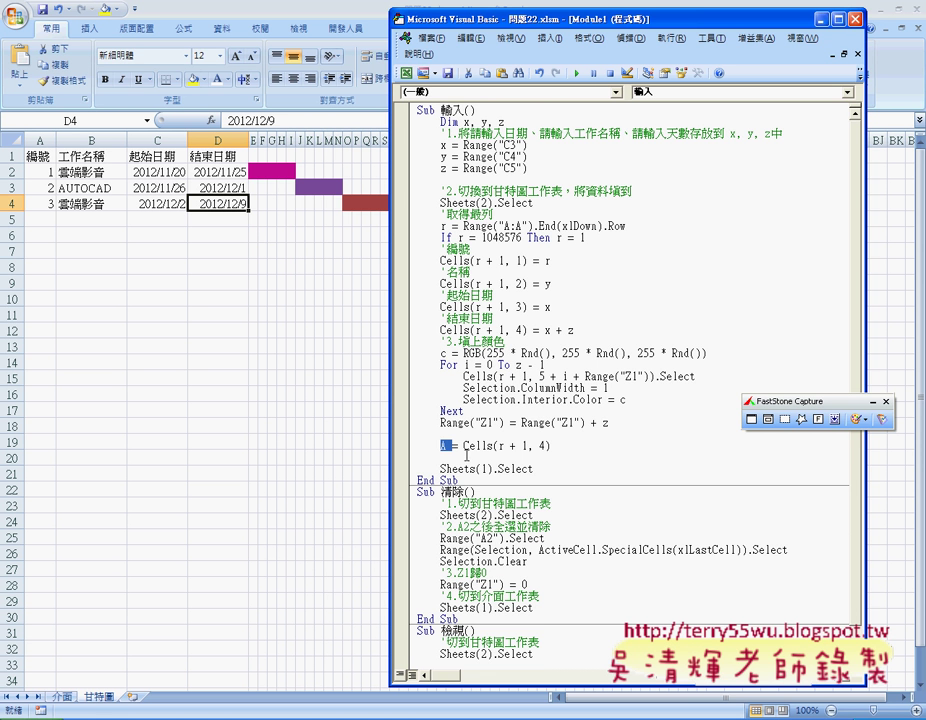
pyautogui.press('Down')
pyautogui.press('BackSpace')
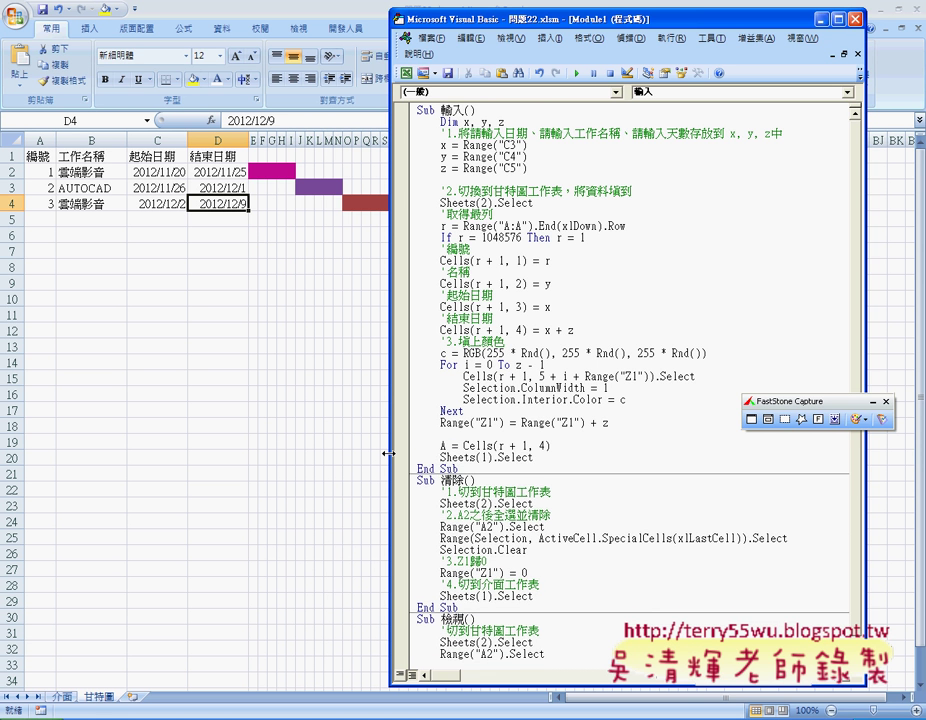
pyautogui.press('Return')
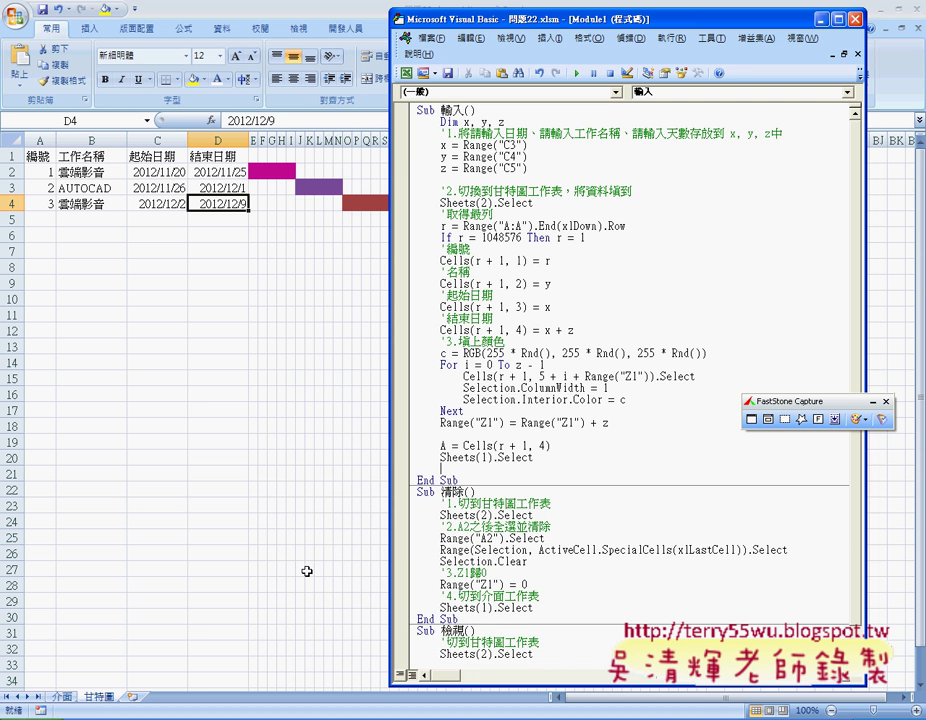
pyautogui.click(62, 697)
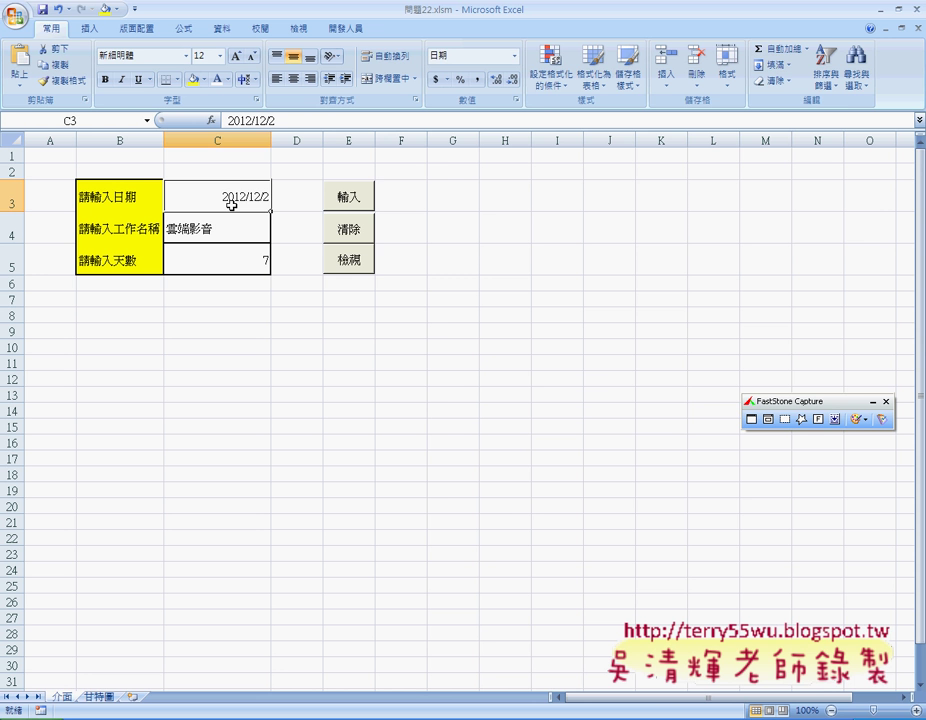
# Step: Add Range("C3") = A after Sheets(1).Select, then view the workbook's 甘特圖 sheet
pyautogui.click(652, 711)
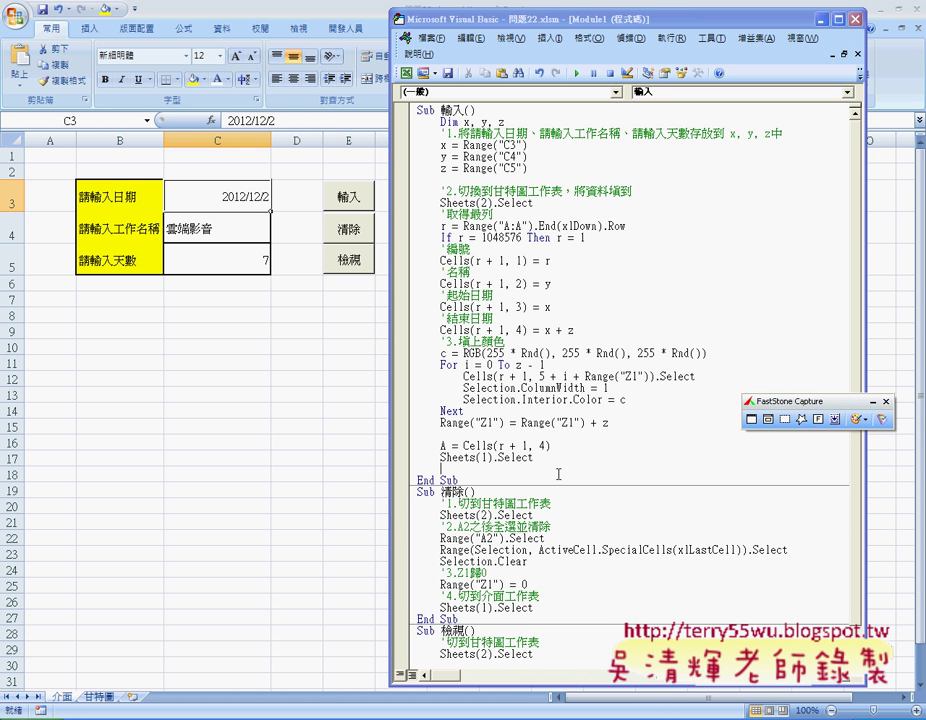
pyautogui.write('ra')
pyautogui.write('ng')
pyautogui.write('e(')
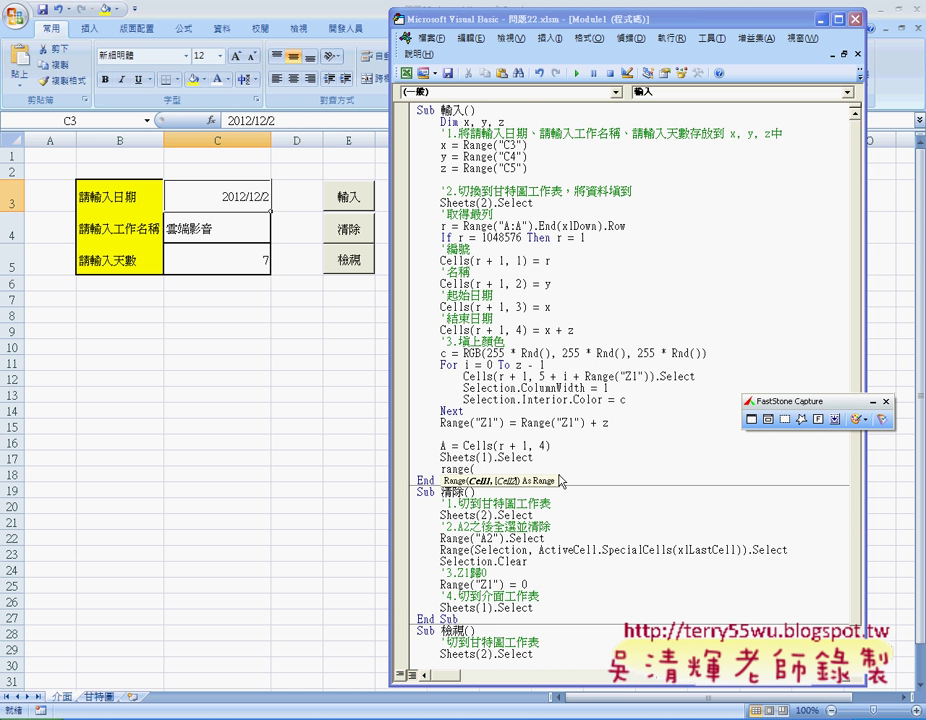
pyautogui.write('"')
pyautogui.write('C')
pyautogui.write('3"')
pyautogui.write(')=')
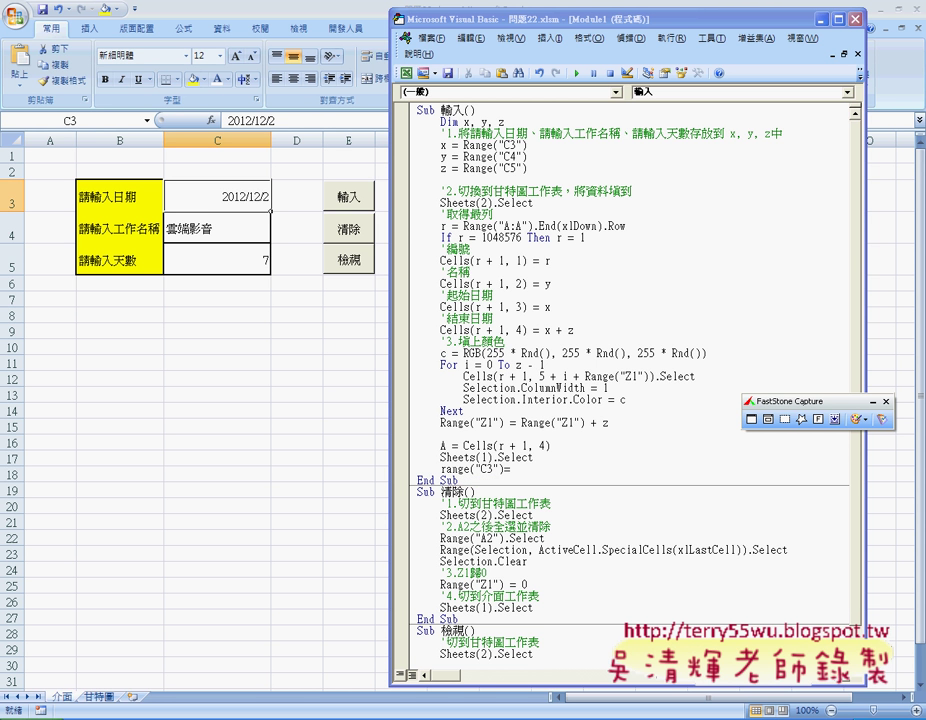
pyautogui.write('A')
pyautogui.press('Up')
pyautogui.moveTo(464, 446); pyautogui.dragTo(550, 446)
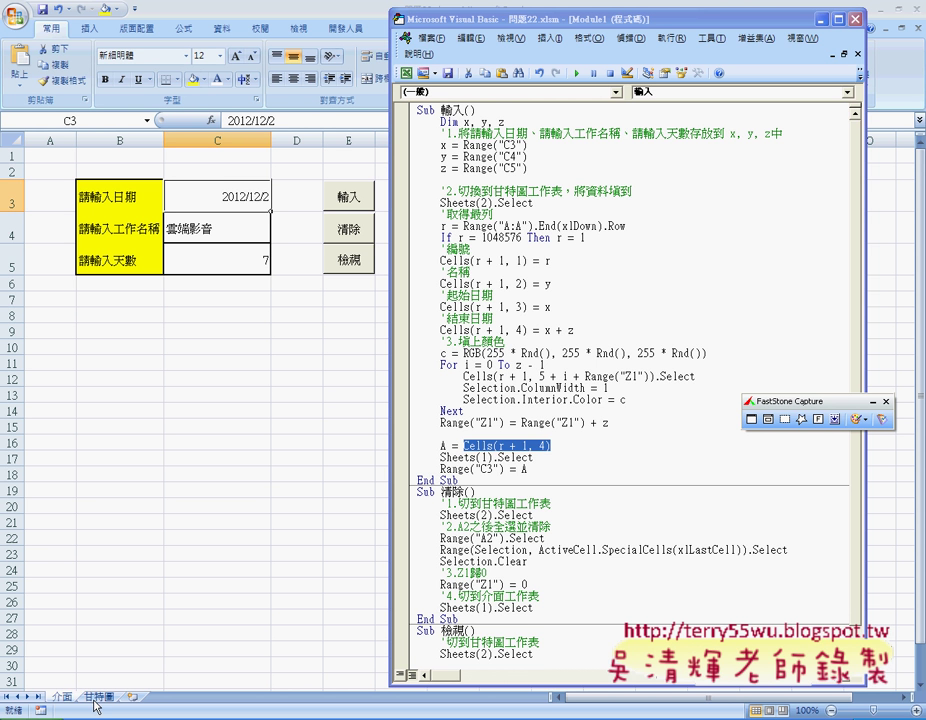
pyautogui.click(533, 457)
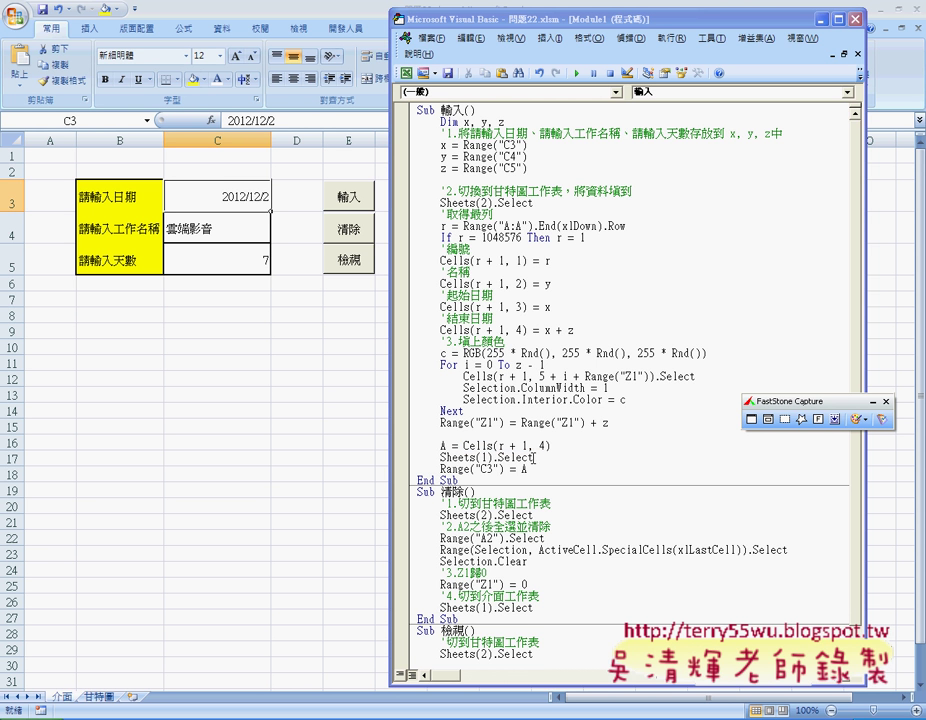
pyautogui.click(265, 200)
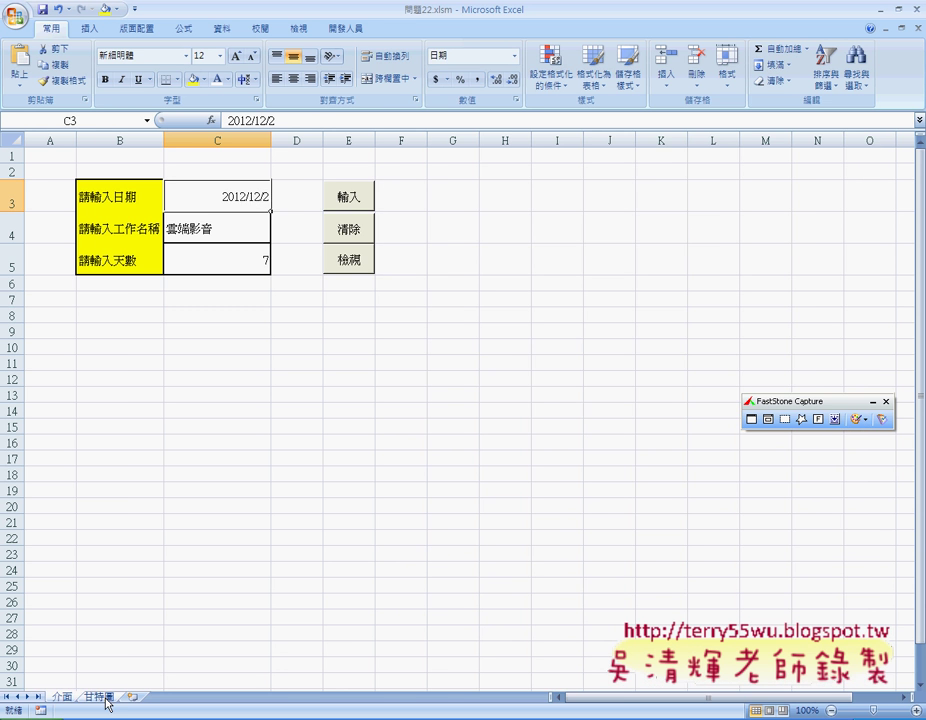
pyautogui.click(100, 697)
# Step: On the 介面 sheet, change the start date in C3 to 2012/12/10
pyautogui.click(61, 697)
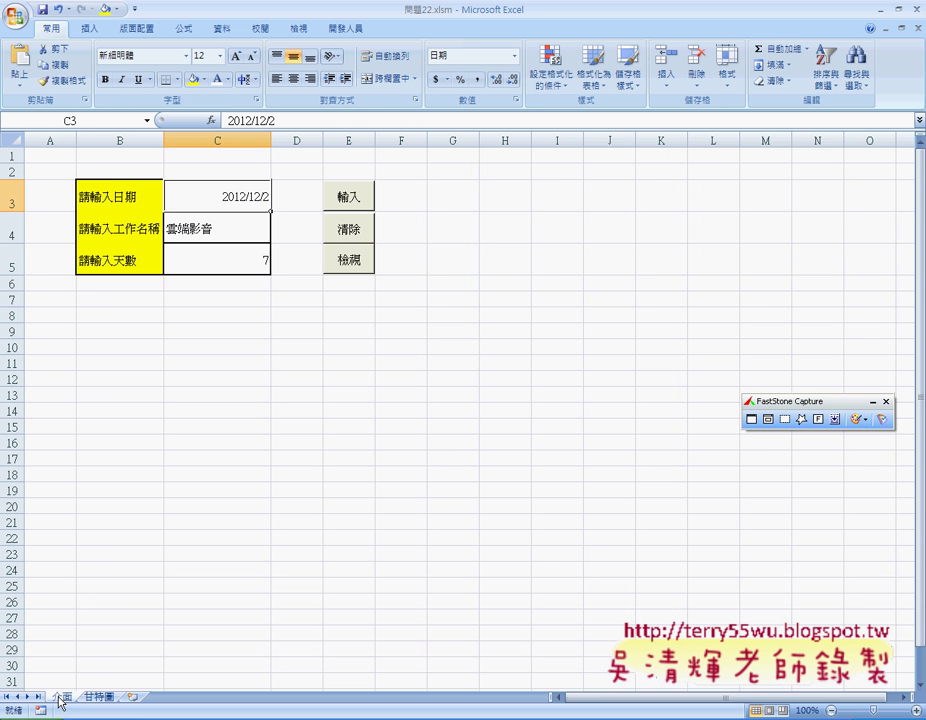
pyautogui.doubleClick(266, 197)
pyautogui.press('BackSpace')
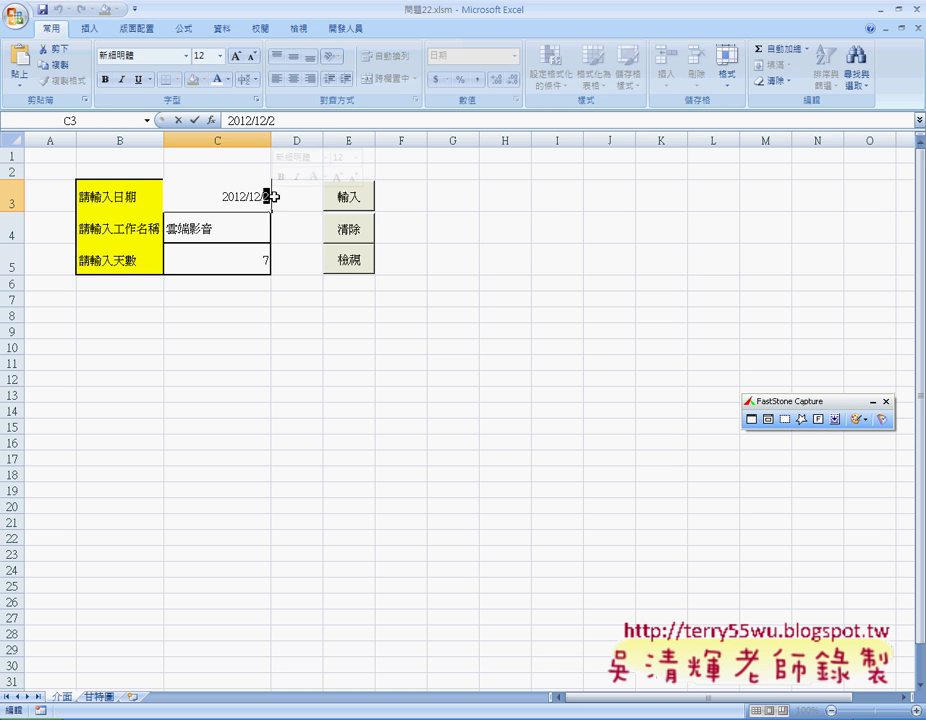
pyautogui.write('10')
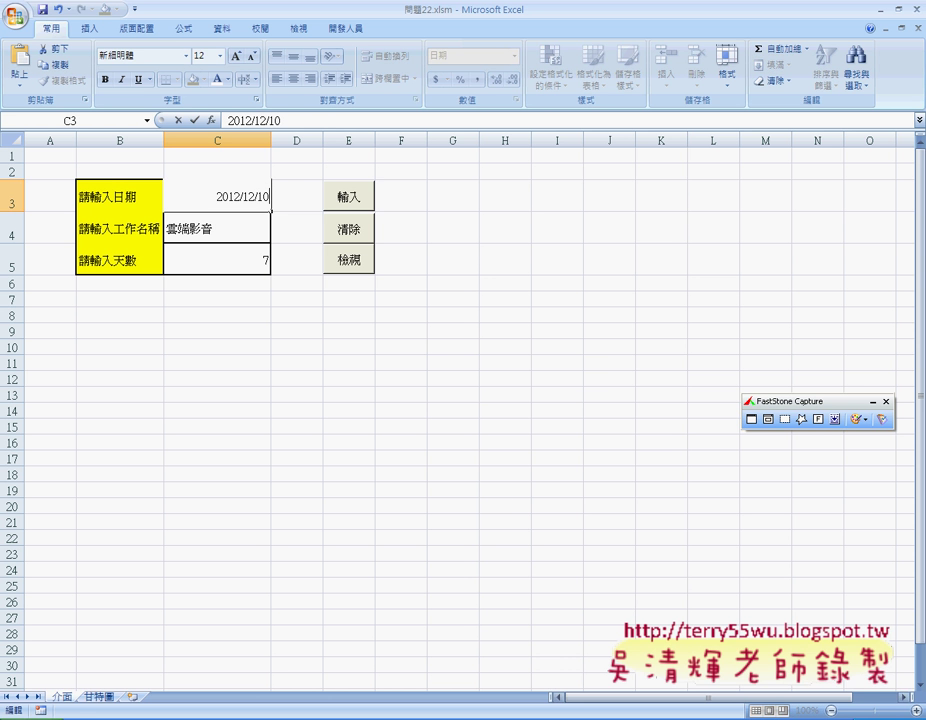
# Step: Append +1 so the macro line reads Range("C3") = A+1
pyautogui.hotkey('alt', 'F11')
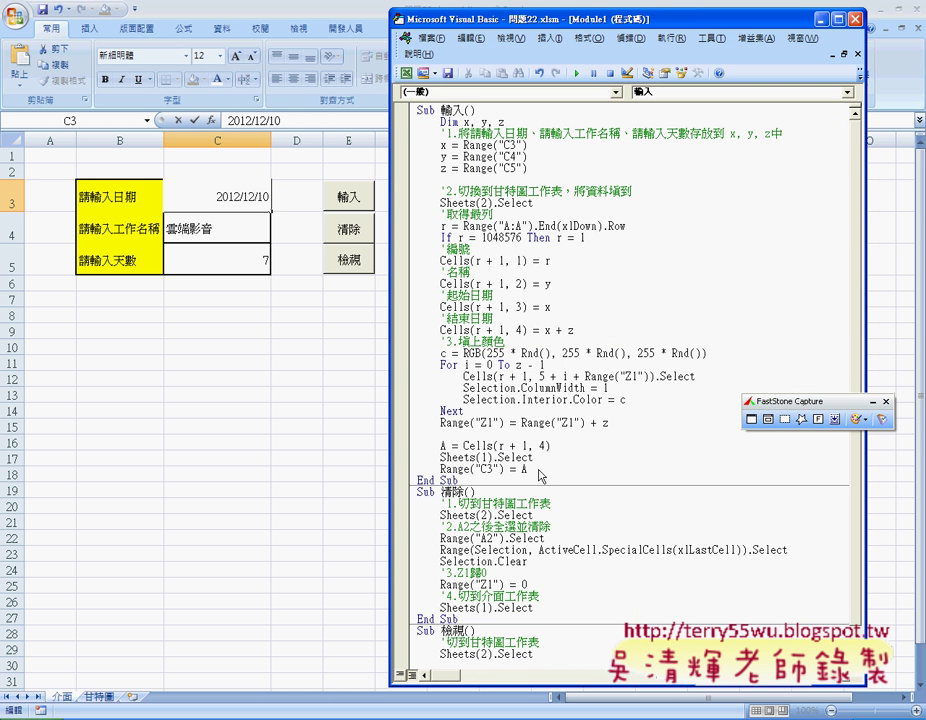
pyautogui.click(296, 196)
pyautogui.hotkey('alt', 'F11')
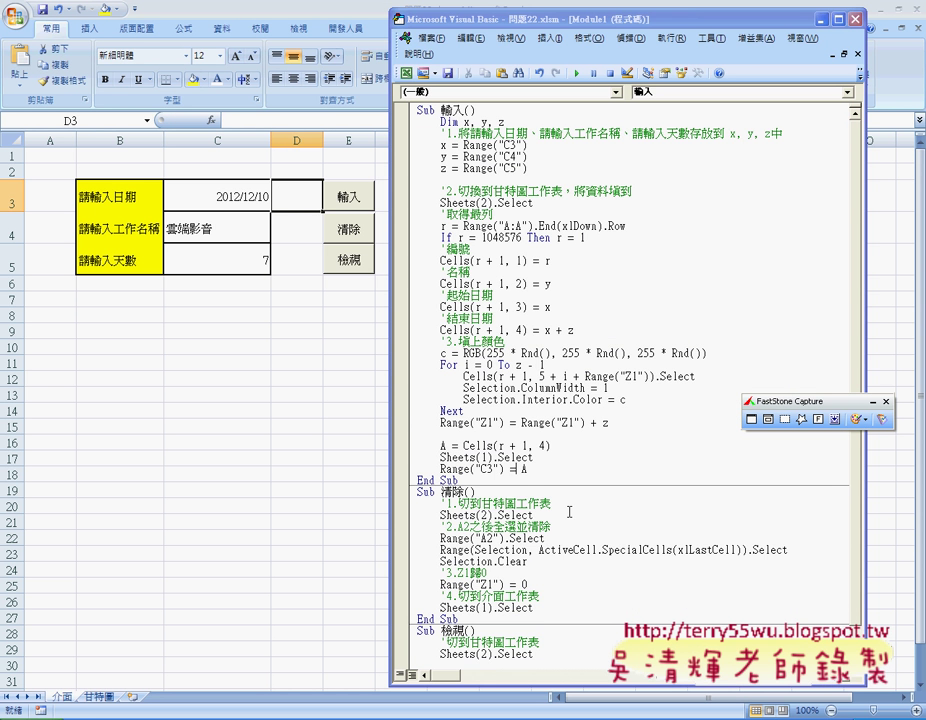
pyautogui.write('+1')
# Step: Choose 雲端檔案管理 as the task name in C4's dropdown
pyautogui.click(258, 317)
pyautogui.click(236, 233)
pyautogui.click(277, 236)
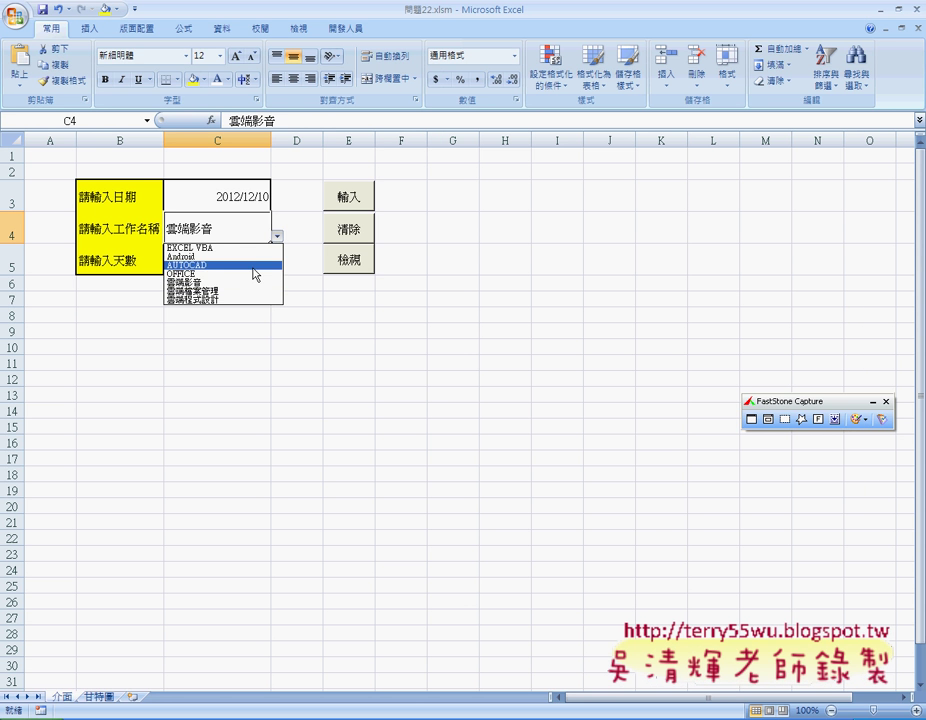
pyautogui.click(252, 292)
pyautogui.click(262, 256)
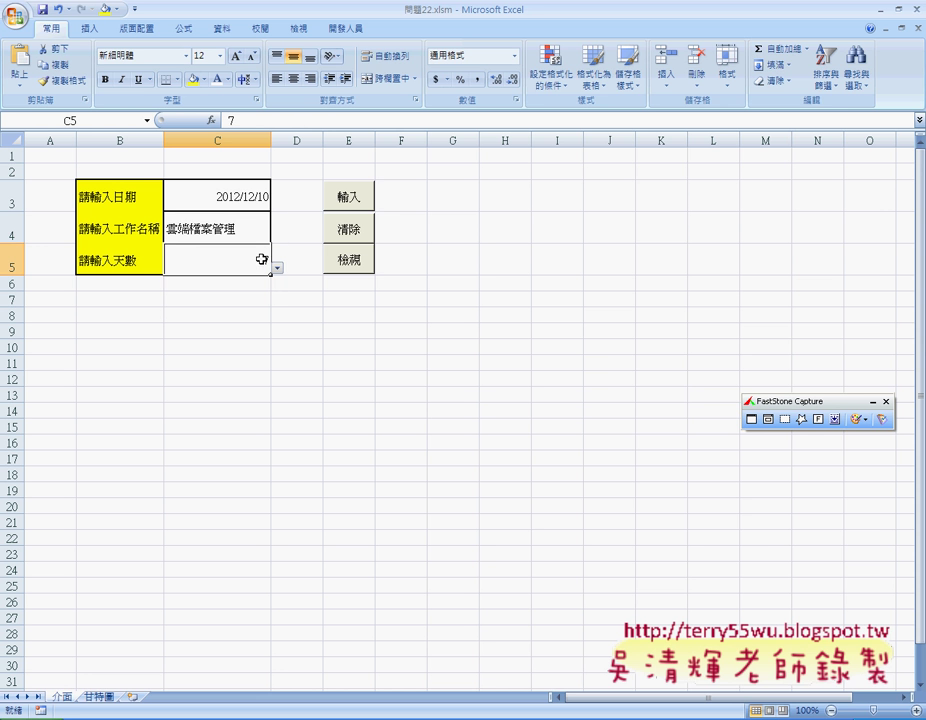
# Step: Set a breakpoint on A = Cells(r + 1, 4) and run 輸入 from the 介面 sheet
pyautogui.hotkey('alt', 'F11')
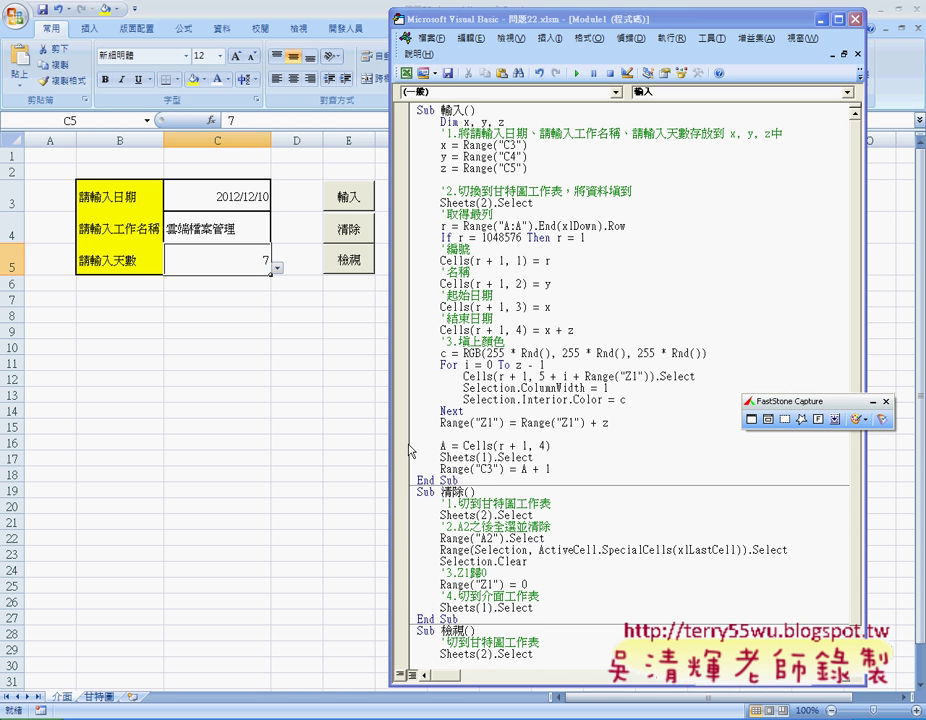
pyautogui.click(401, 446)
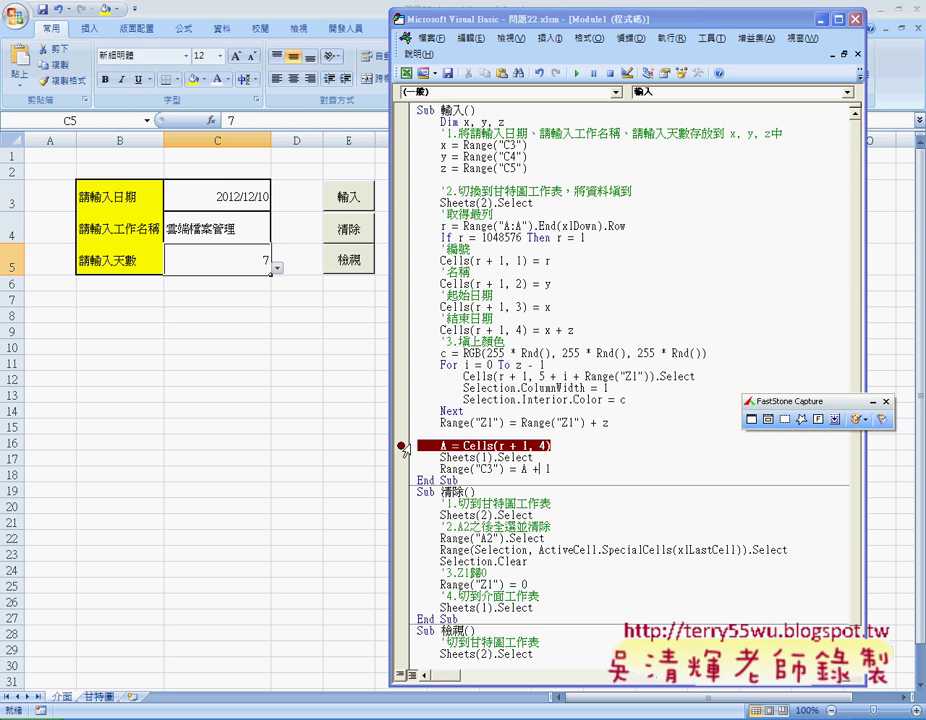
pyautogui.click(332, 364)
pyautogui.click(352, 197)
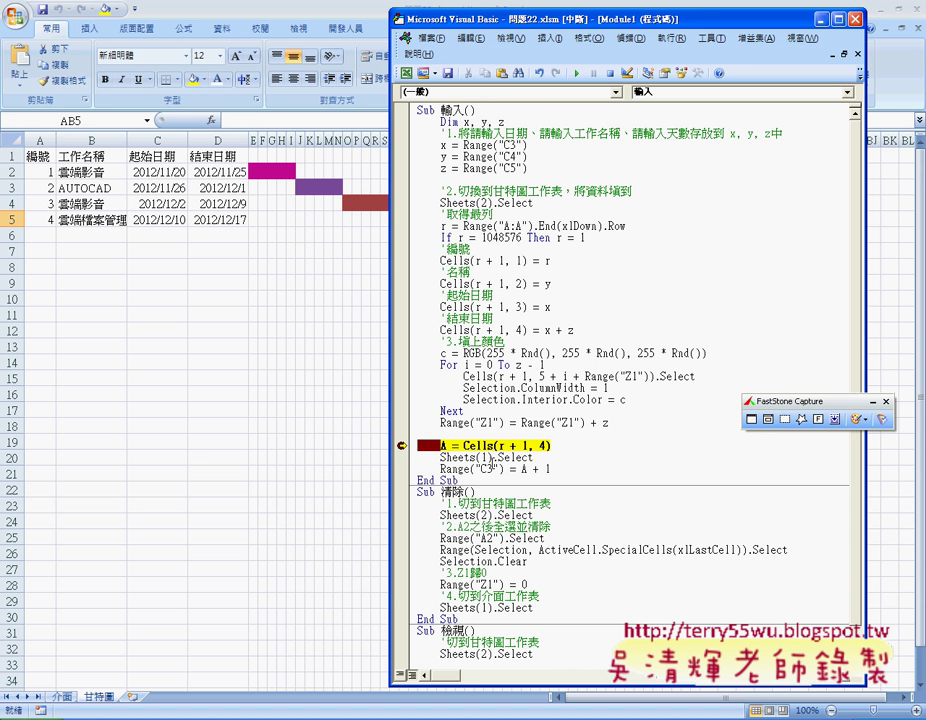
# Step: Step through the macro with F8 until it finishes, setting C3 to 2012/12/18
pyautogui.press('F8')
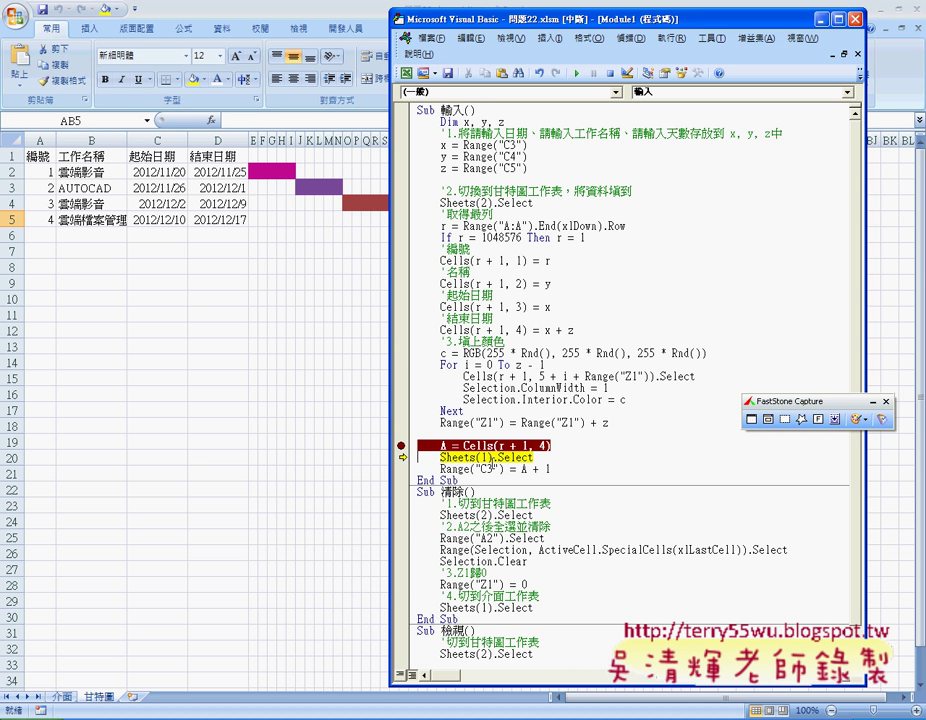
pyautogui.press('F8')
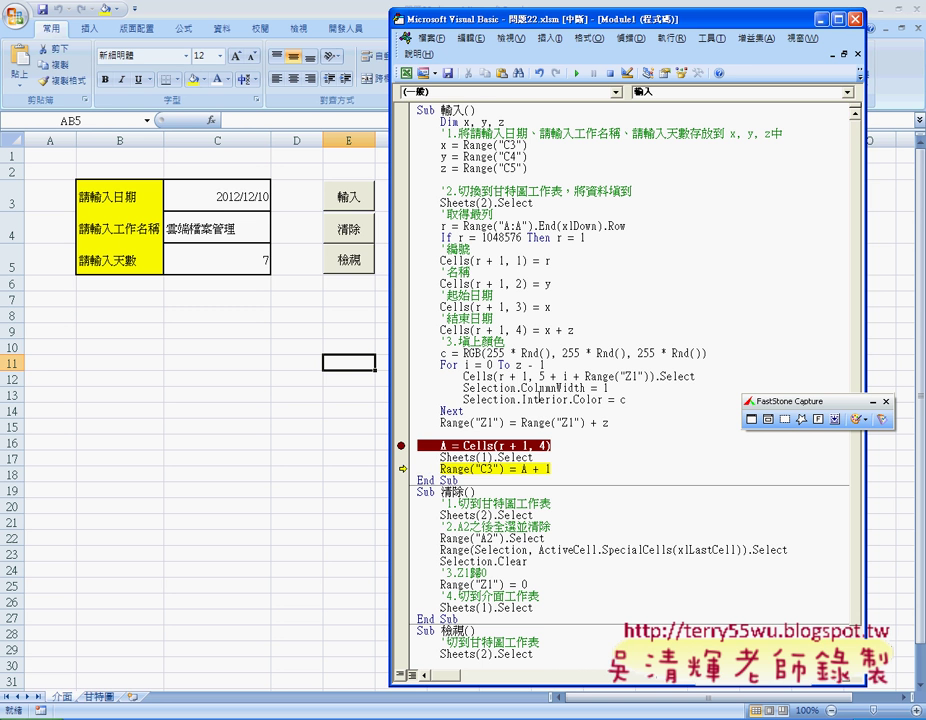
pyautogui.press('F8')
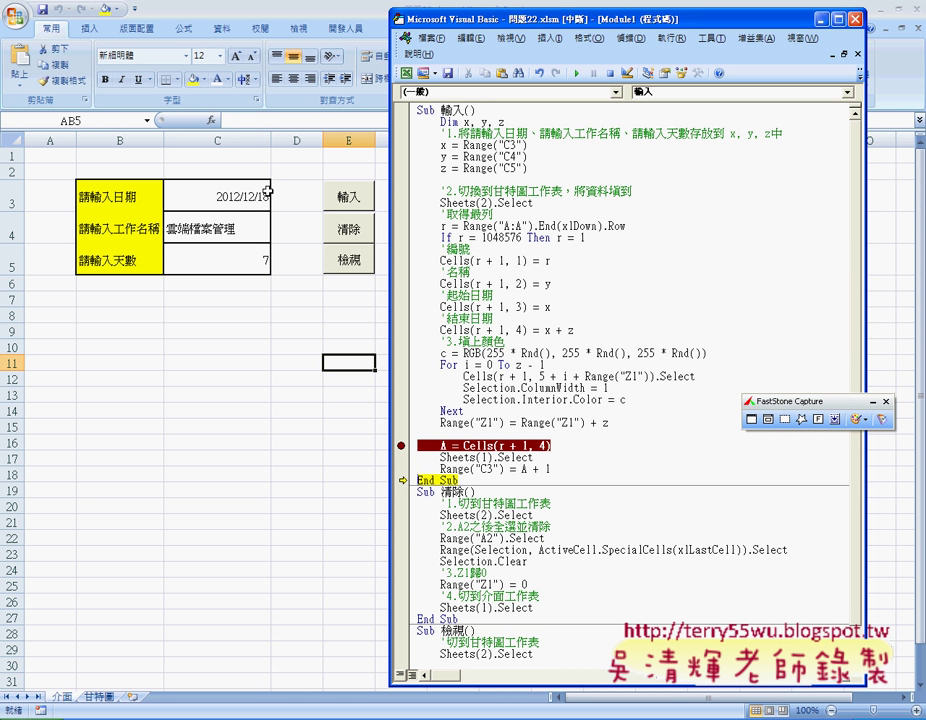
pyautogui.press('F8')
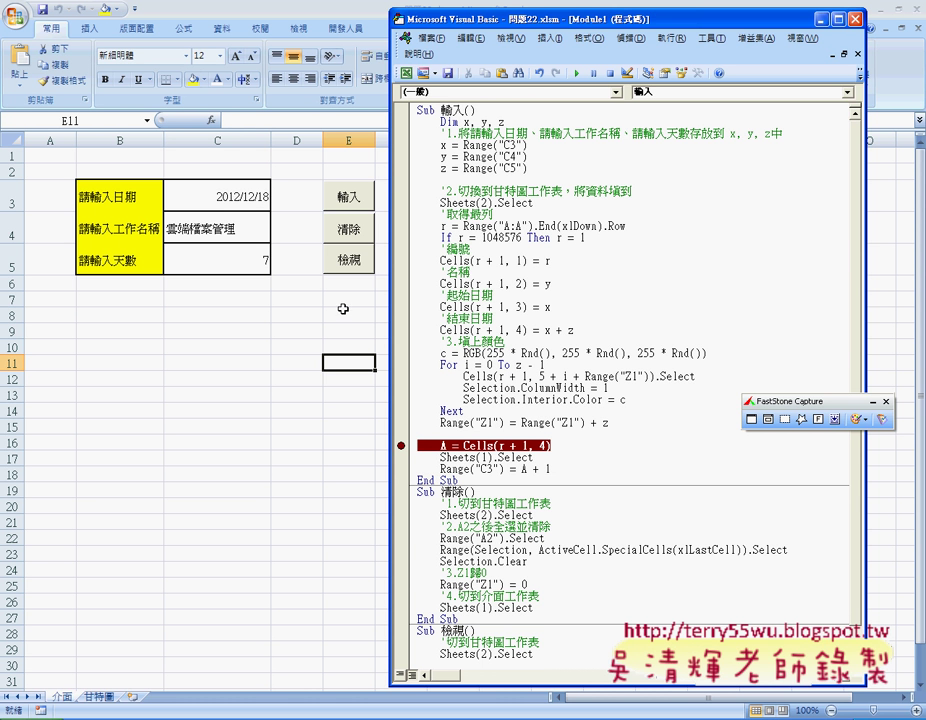
pyautogui.moveTo(553, 469); pyautogui.dragTo(440, 469)
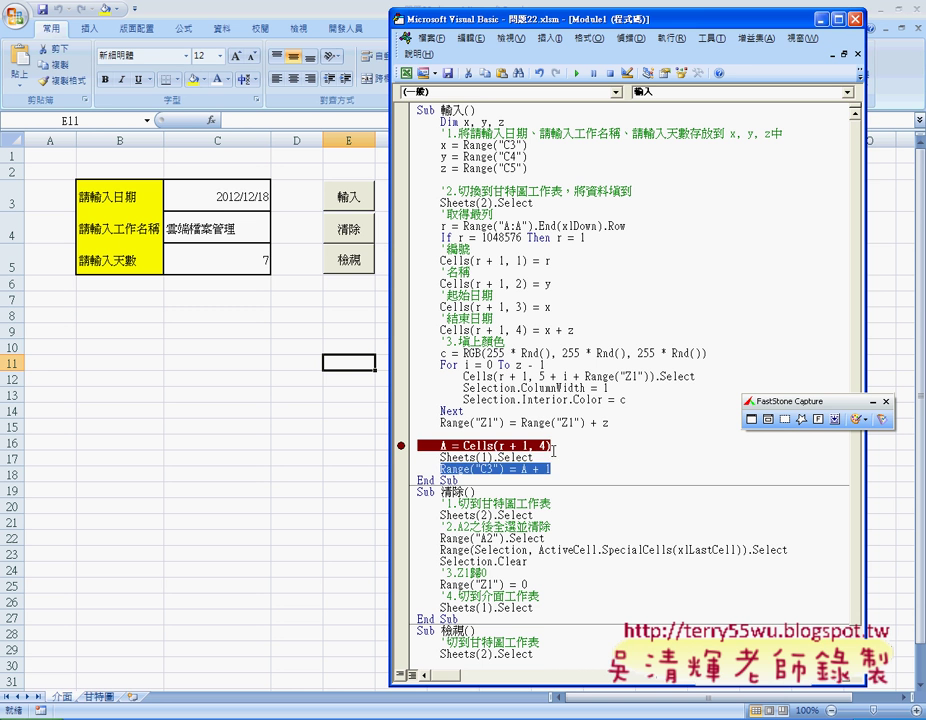
pyautogui.moveTo(552, 445); pyautogui.dragTo(432, 446)
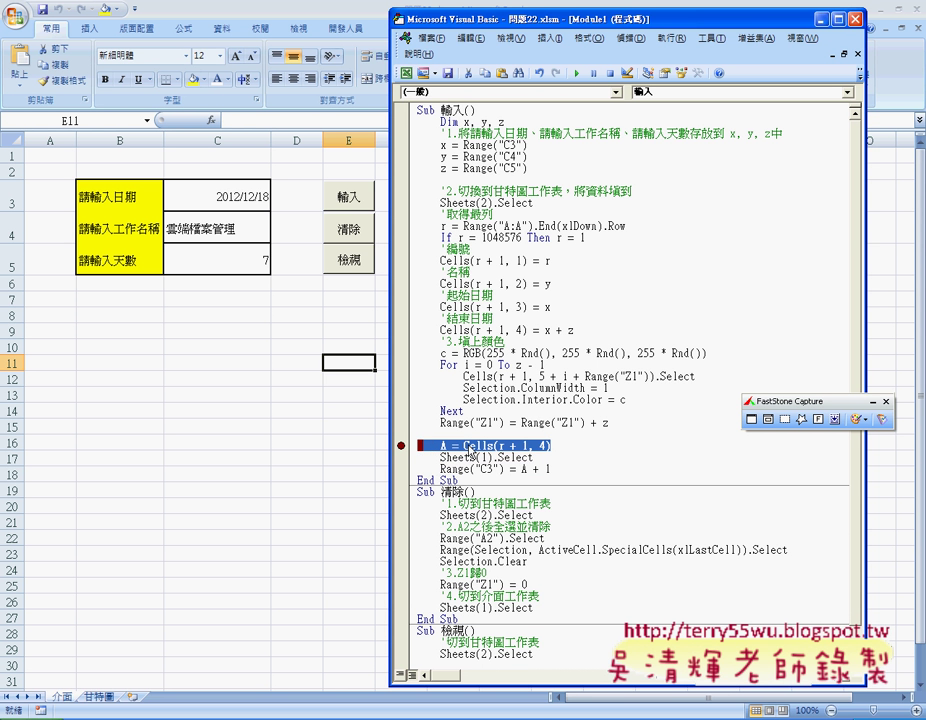